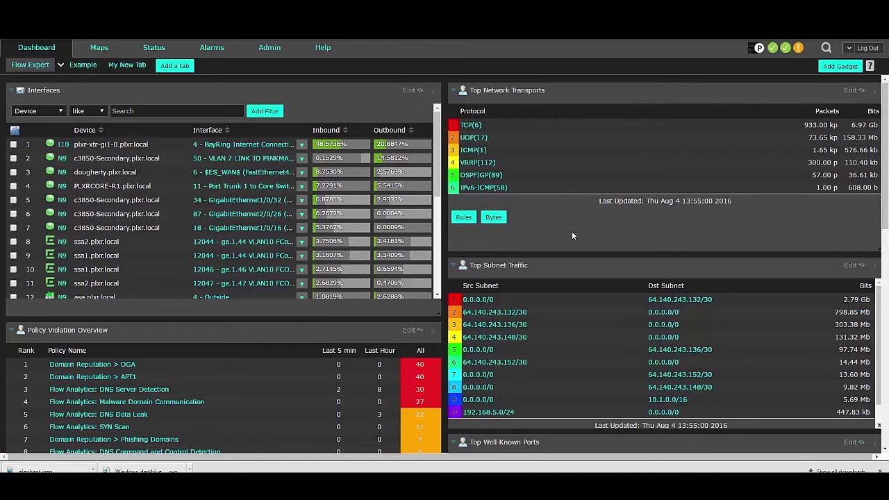
Go to the Security > User Accounts list in the admin area.
click(279, 49)
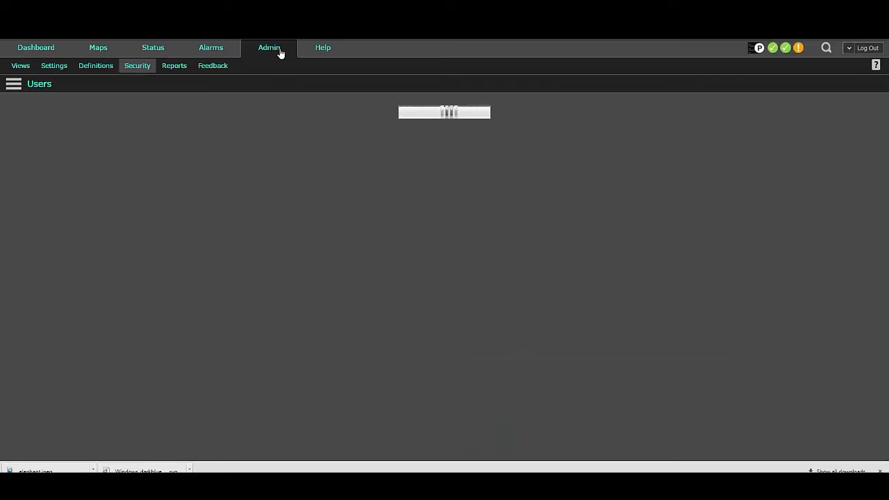
click(147, 68)
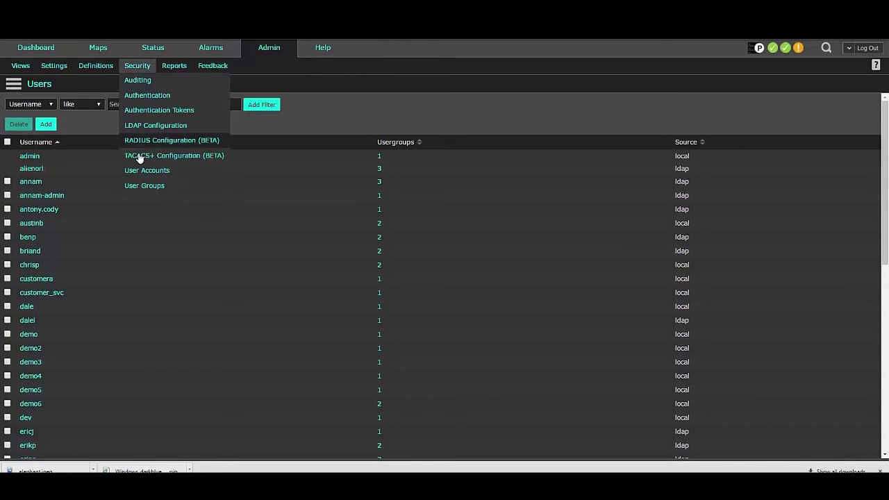
click(147, 171)
Add a local user with a username and a password entered twice, and save it.
click(46, 124)
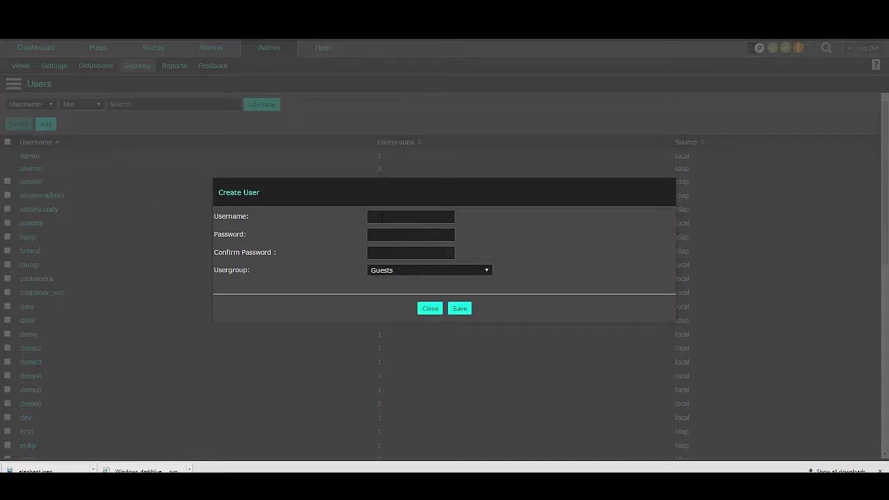
text(Alienor)
key(Tab)
text(•••••)
key(Tab)
text(•••••)
click(459, 310)
Edit the new user: language French, default tab Maps, then close the settings.
click(430, 310)
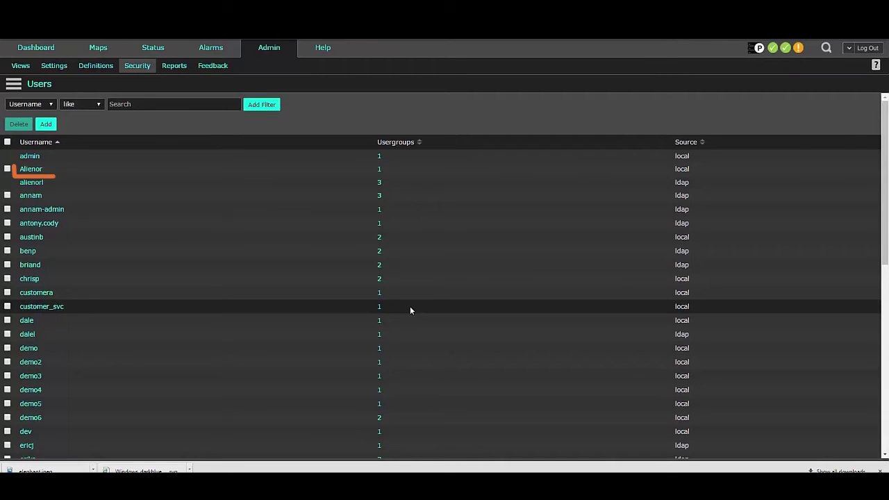
click(39, 170)
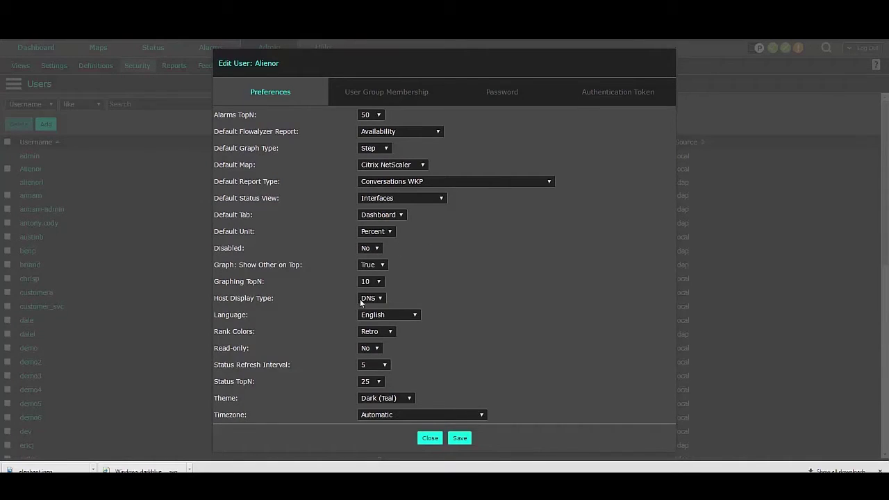
click(383, 314)
click(374, 350)
click(382, 217)
click(377, 234)
click(436, 439)
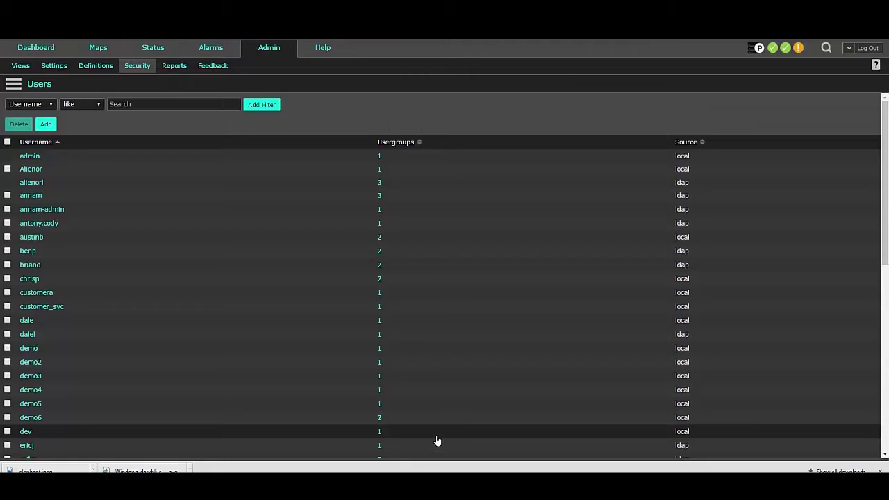
Create a new user group named 'Plixer' from Security > User Groups.
mouse_move(145, 69)
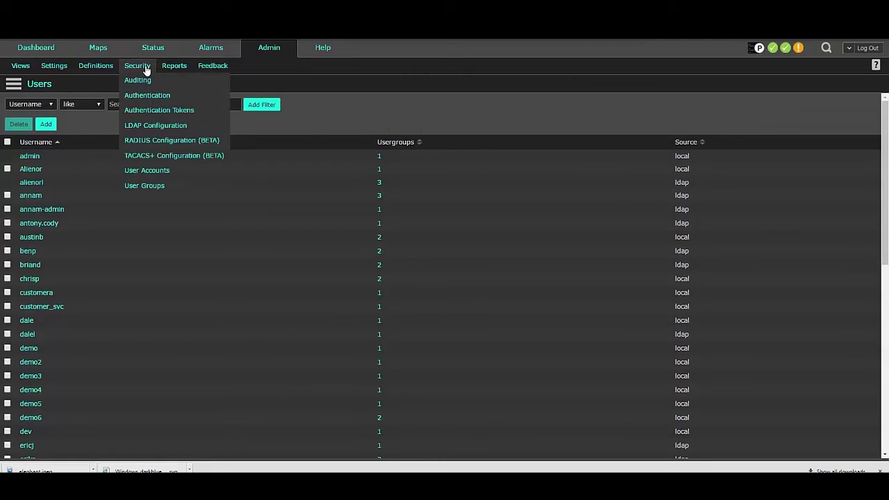
click(150, 185)
click(58, 99)
text(Plixer)
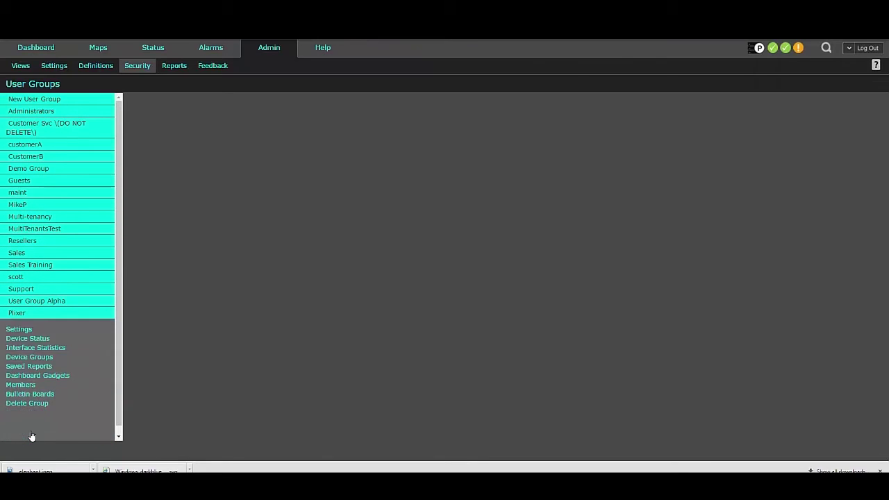
Remove Alarms and all administrative permissions from Plixer's general settings and save.
click(25, 332)
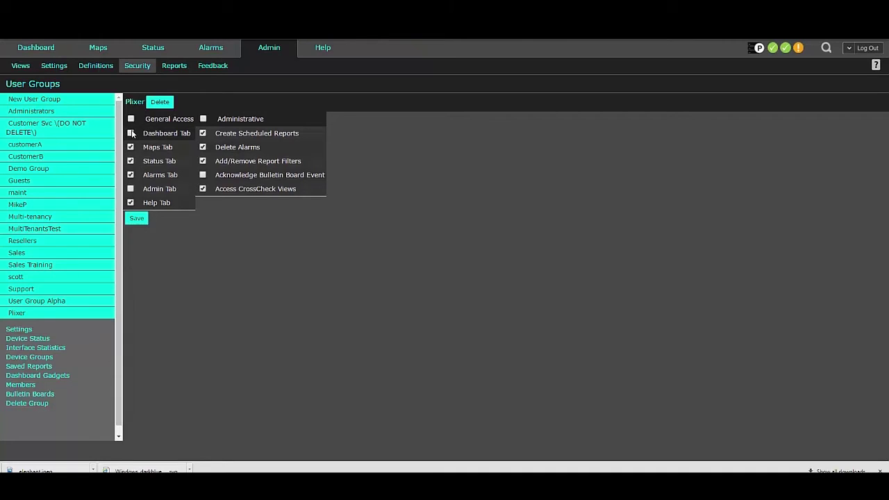
click(134, 172)
click(203, 120)
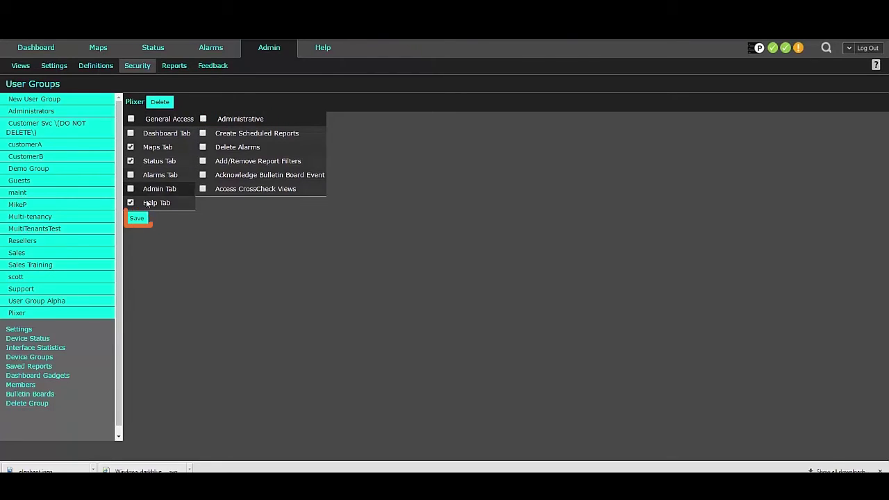
click(135, 218)
click(27, 339)
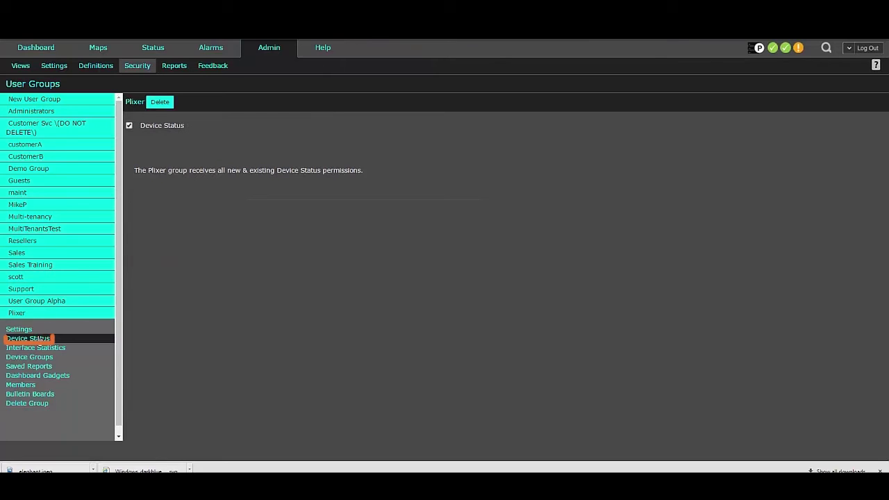
Untick all Device Status access and allow only interface 0 - LIIN0 on c3850-Secondary.plxr.local.
click(129, 125)
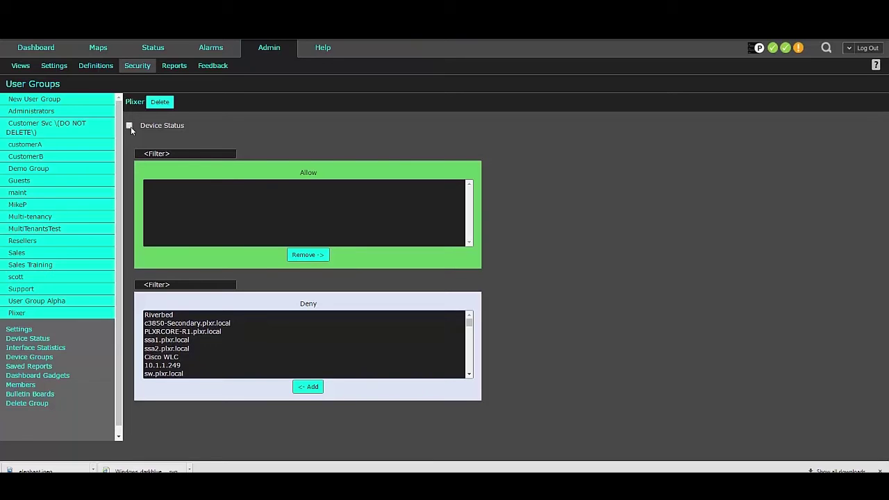
click(53, 350)
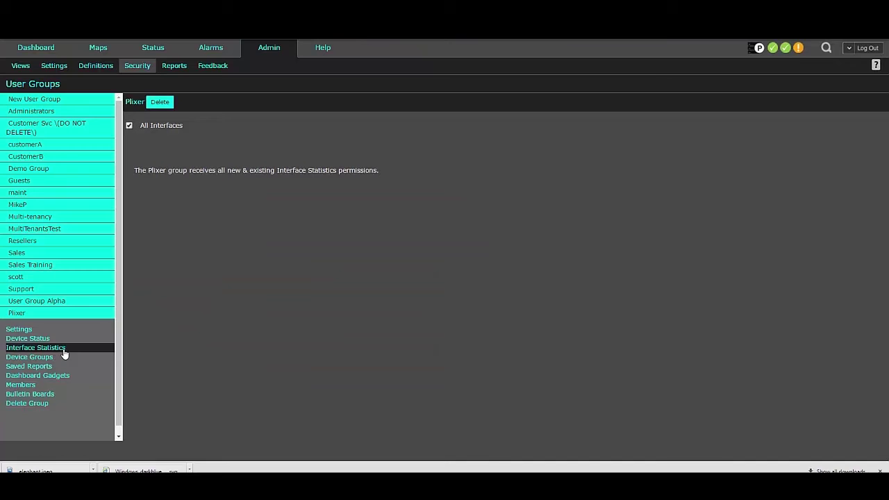
click(130, 125)
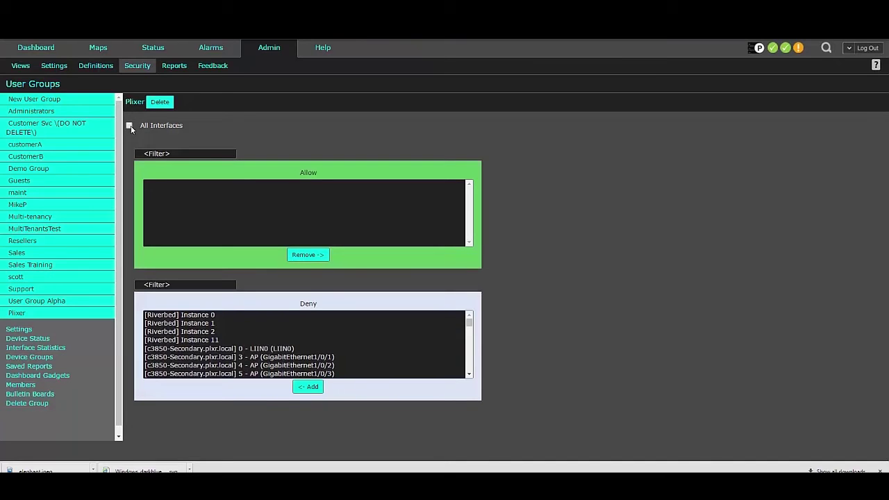
click(176, 284)
text(0)
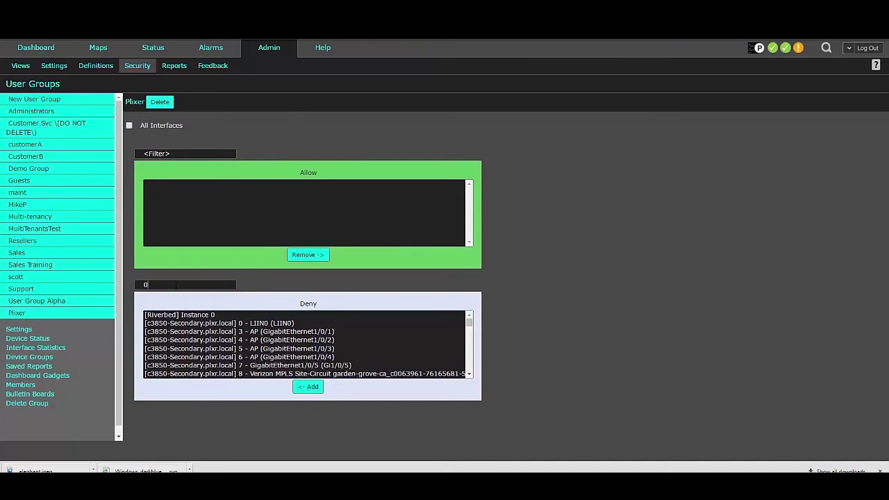
click(263, 323)
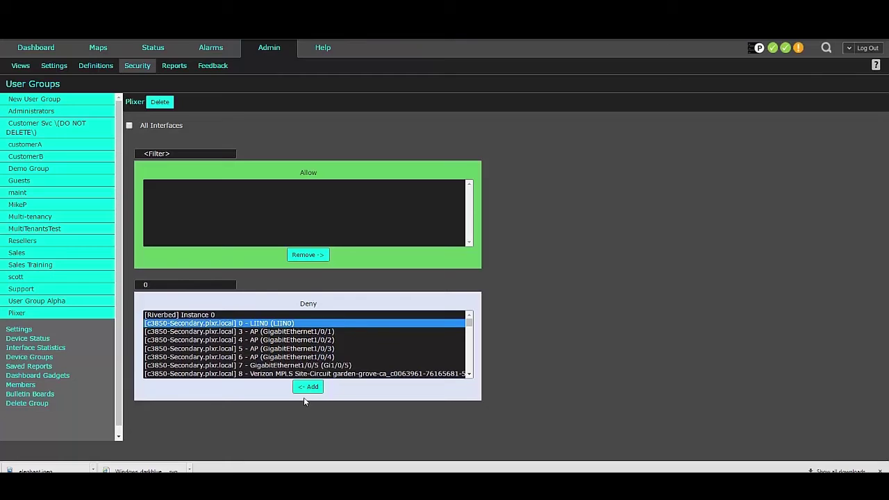
click(306, 389)
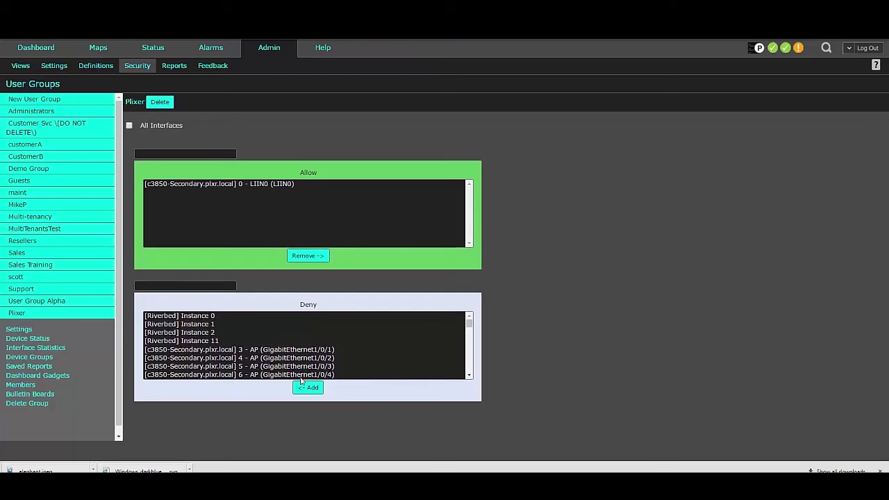
click(29, 357)
click(129, 126)
click(306, 214)
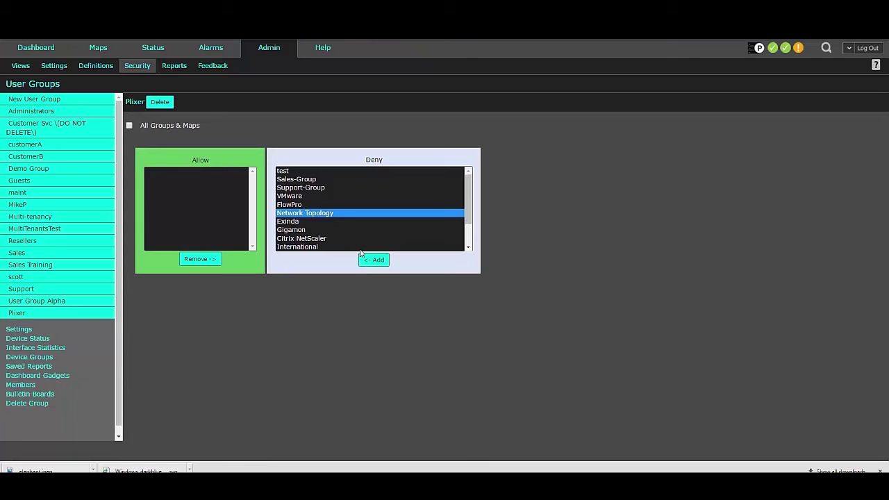
click(369, 267)
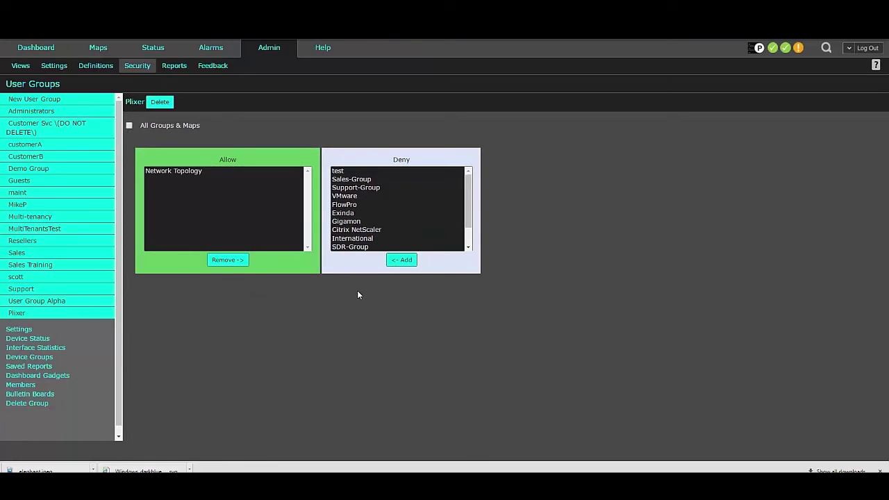
click(28, 366)
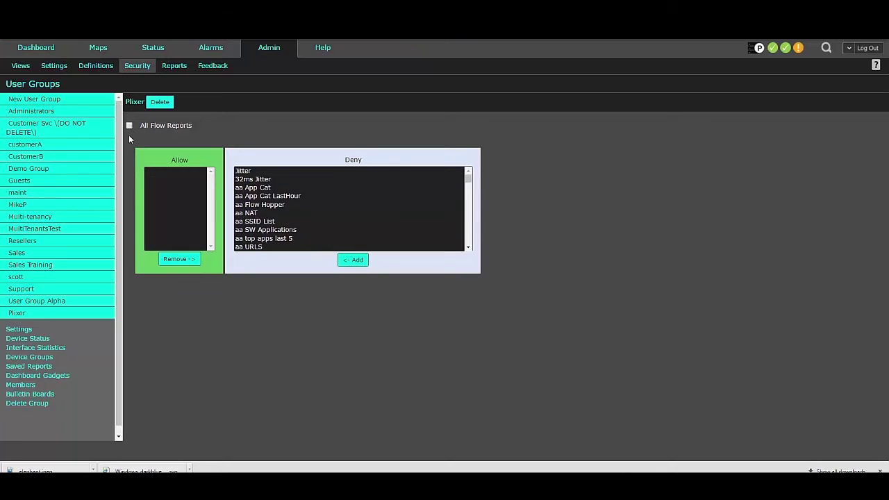
Move every allowed dashboard gadget to Plixer's Deny list.
click(41, 375)
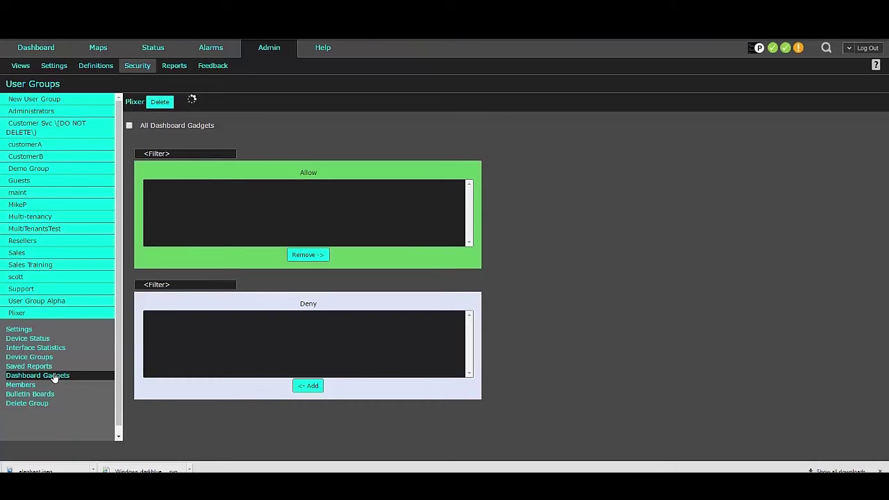
click(185, 184)
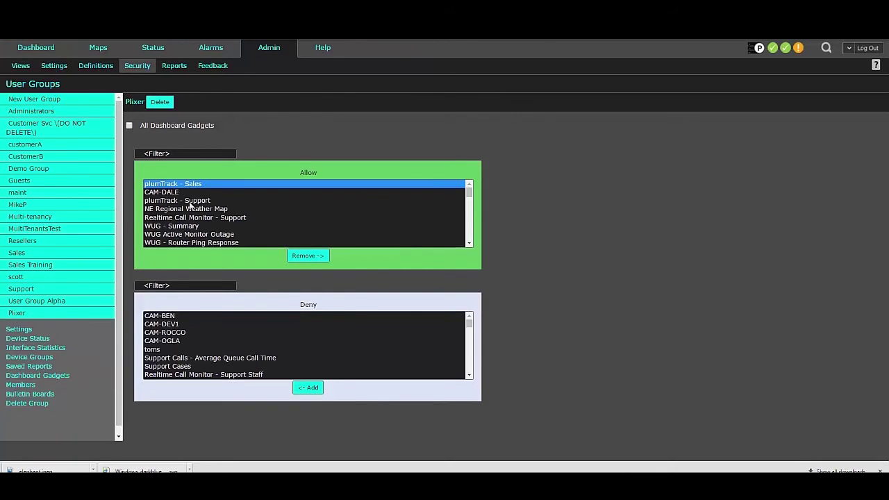
scroll(189, 202, down, 10)
shift+click(191, 243)
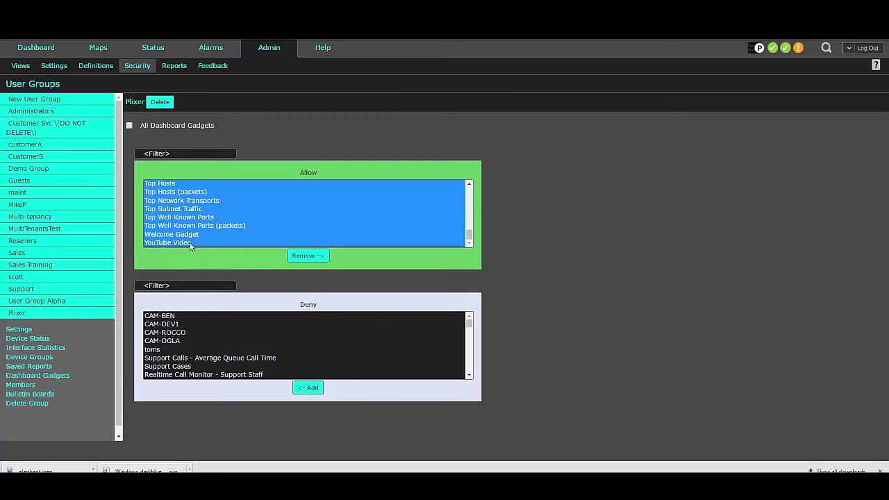
click(305, 257)
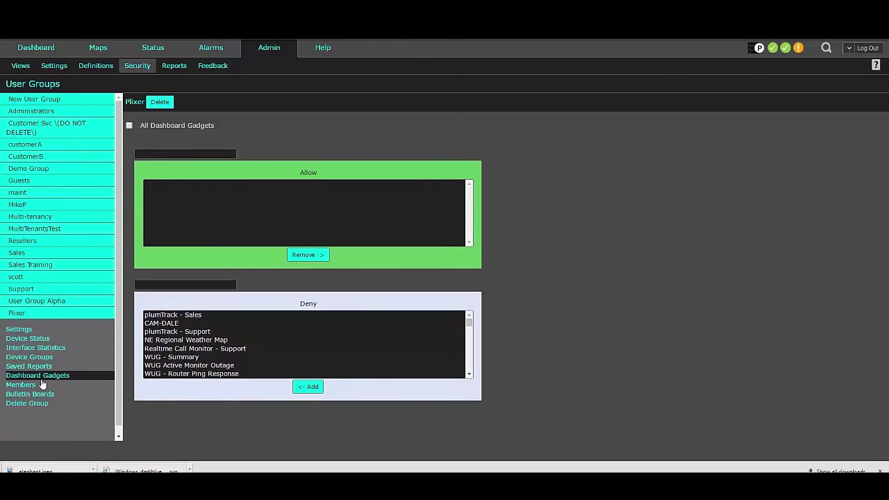
Add the new user to the Plixer group's members.
click(21, 384)
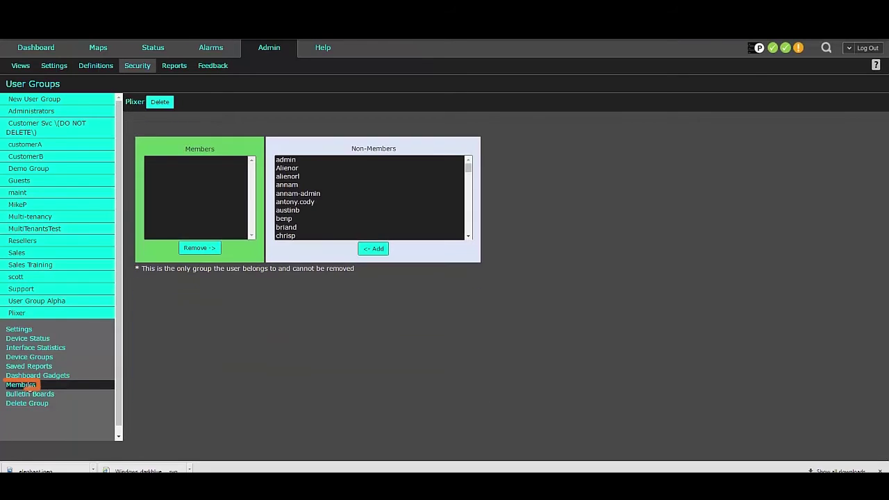
click(287, 168)
click(380, 256)
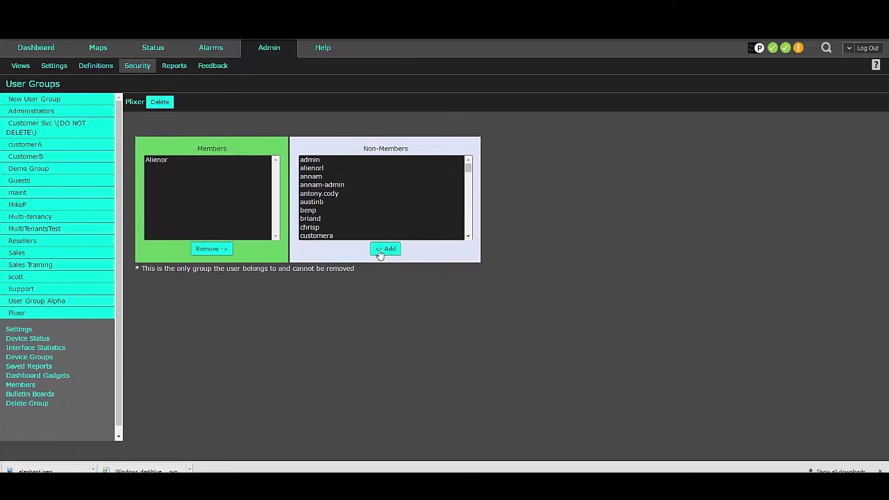
Remove the new user from the Guests group's members.
click(31, 184)
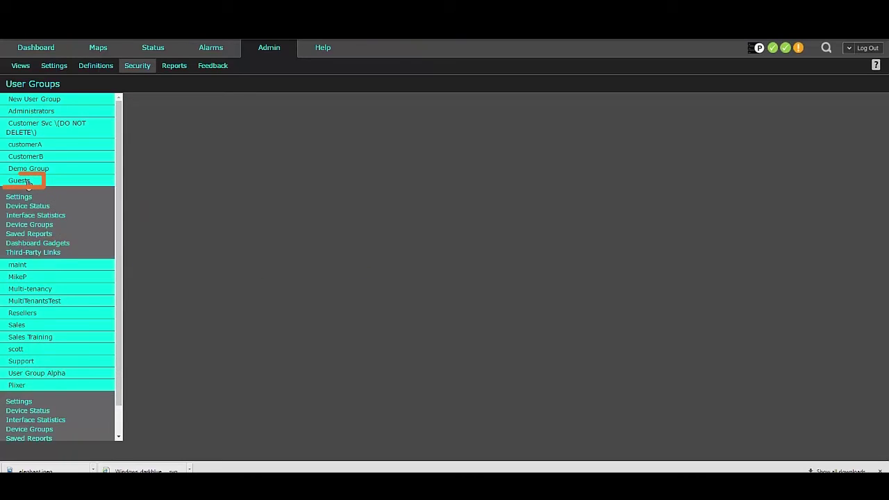
click(23, 262)
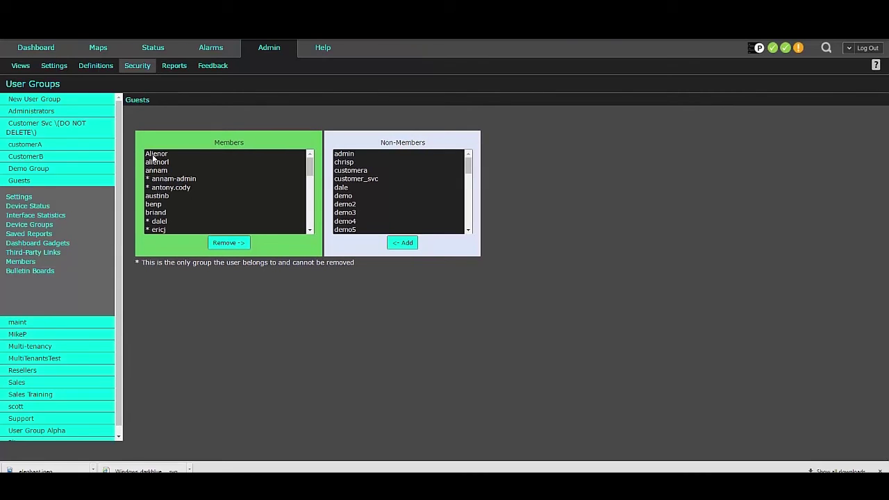
click(155, 154)
click(217, 244)
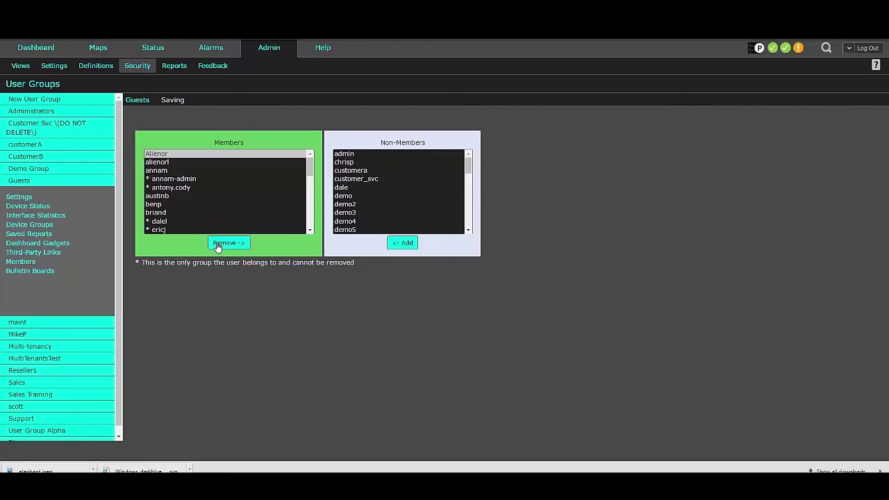
Check the new user's group membership under User Accounts, then close the settings.
mouse_move(140, 70)
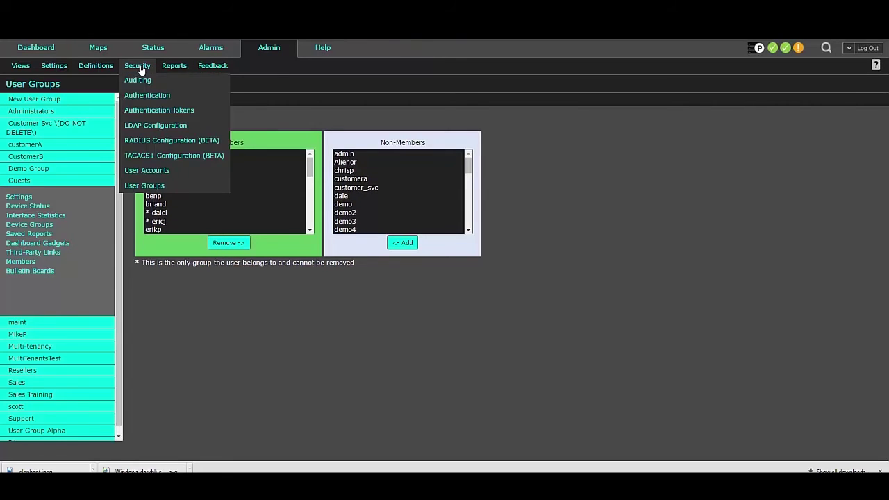
click(155, 171)
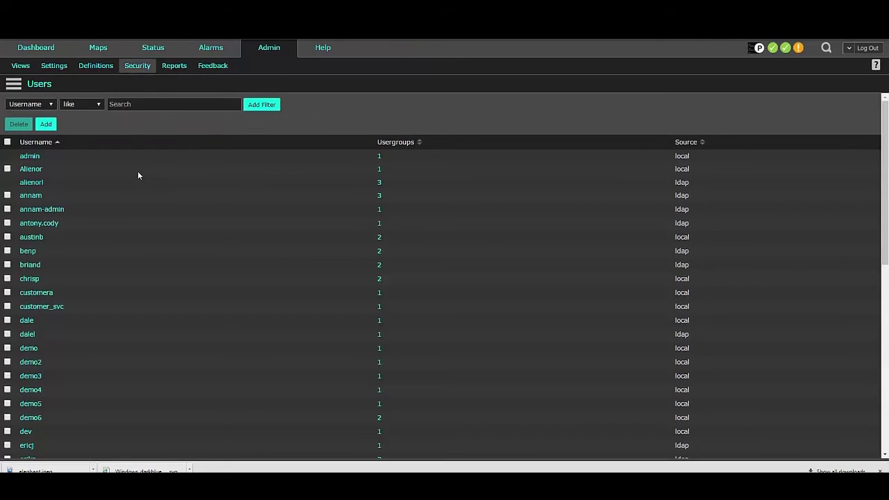
click(32, 170)
click(362, 98)
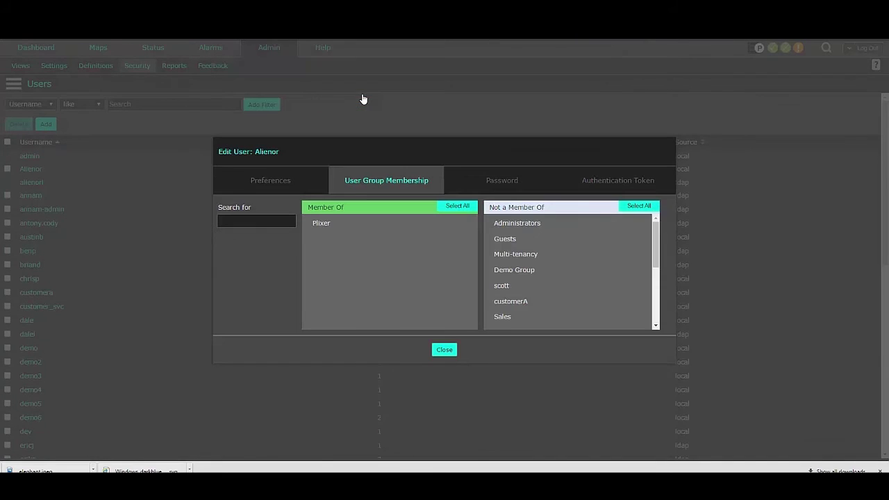
click(445, 349)
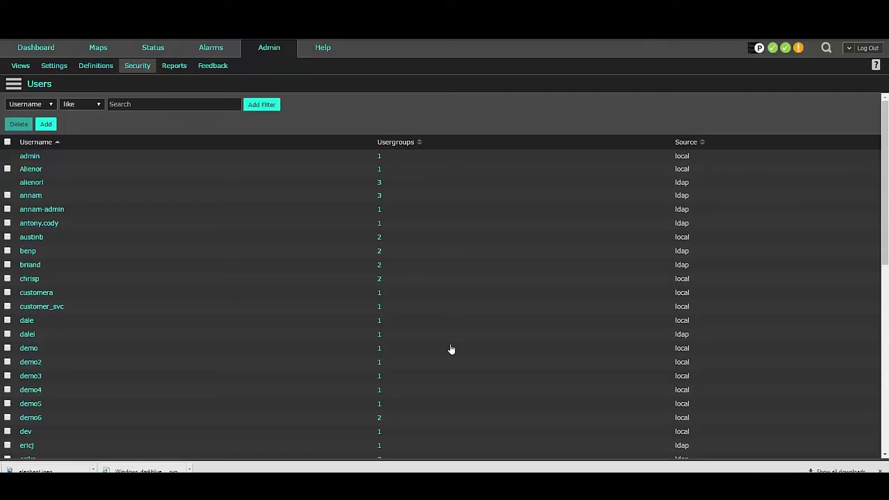
Log out of the admin account and sign in with the new user's username and password.
click(867, 48)
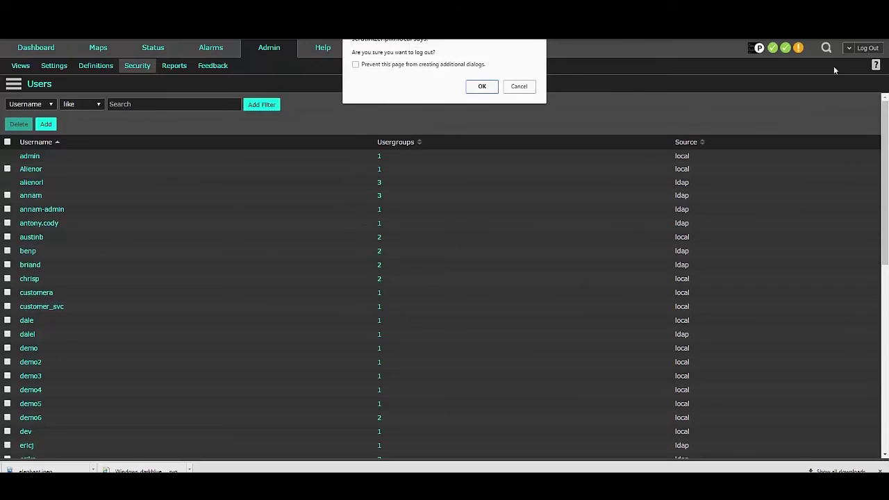
click(484, 87)
text(Alienor)
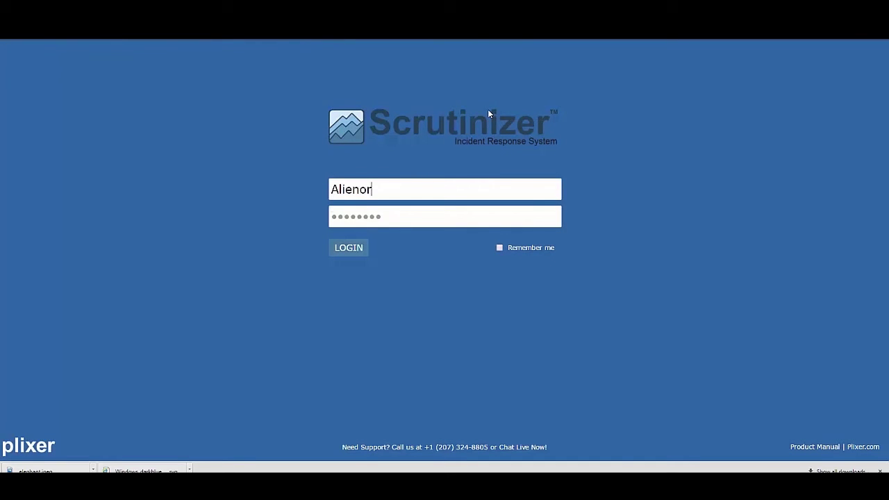
key(Tab)
text(*****)
key(Return)
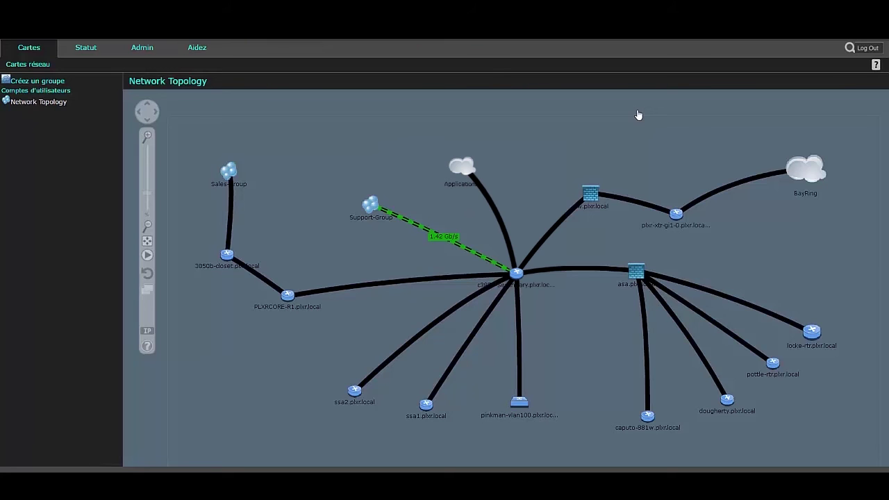
View the Support-Group link's traffic report, close it, and show the Statut tab.
click(415, 222)
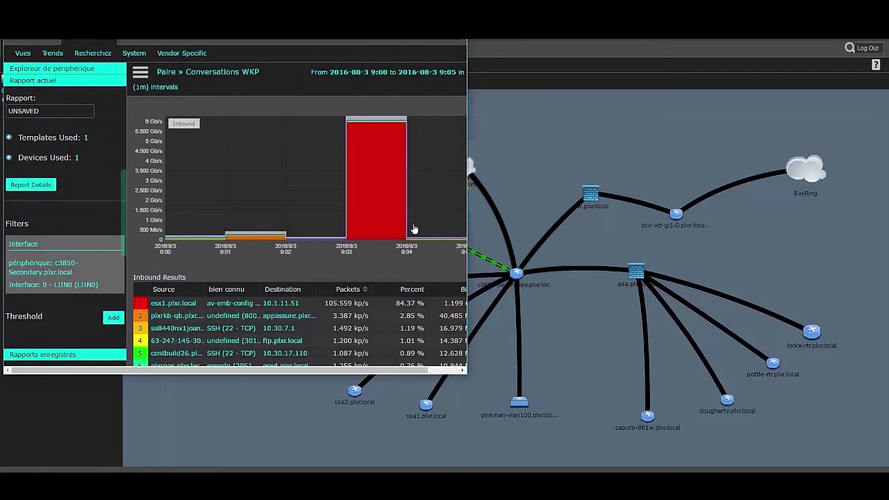
key(Escape)
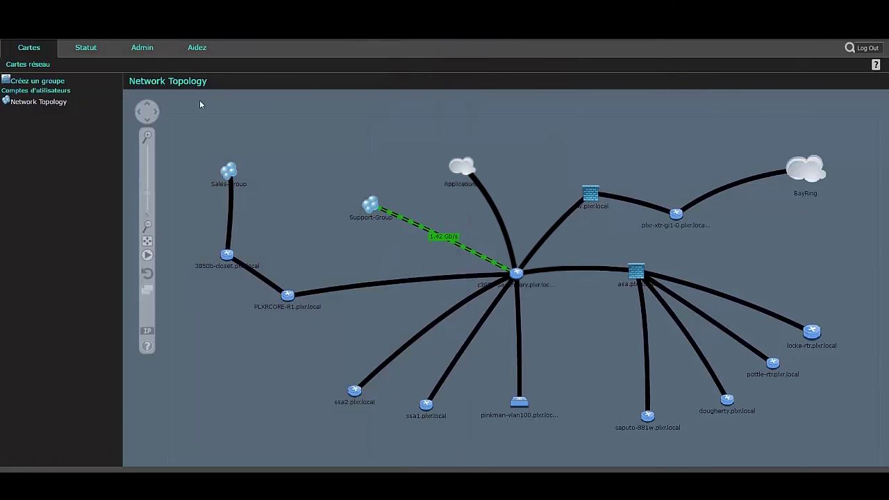
click(108, 51)
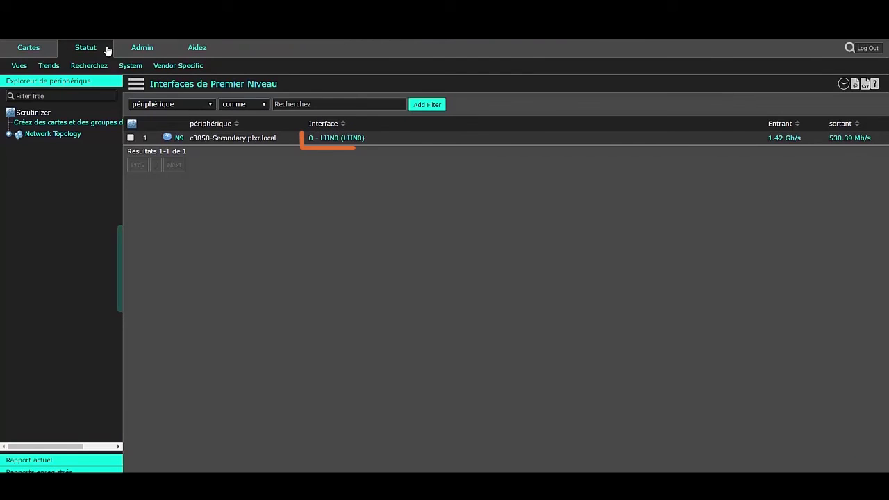
Open the Admin tab to view the users list as the restricted user.
click(131, 50)
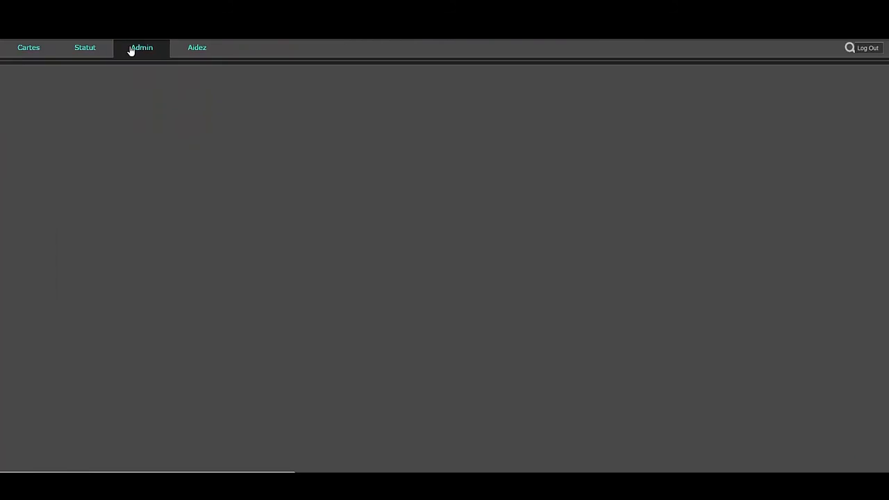